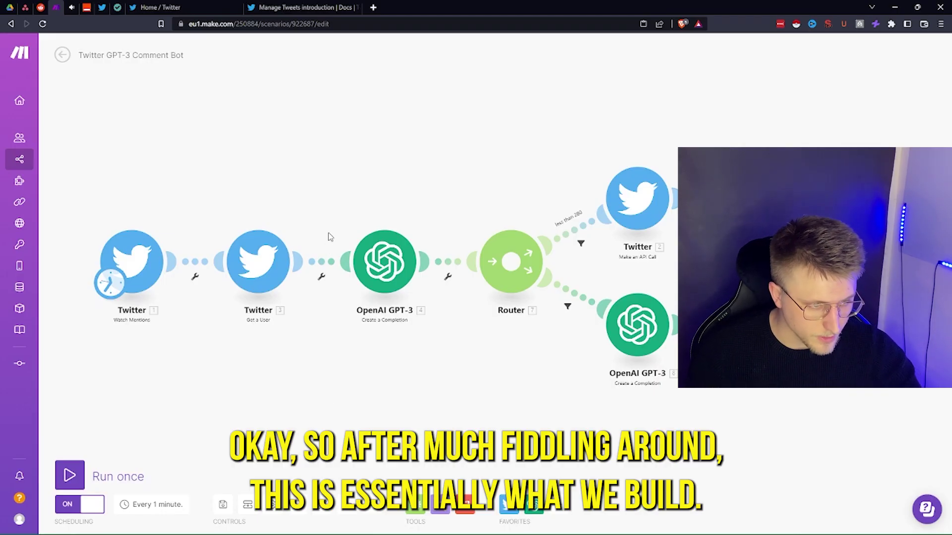
Review the Watch Mentions limit of 1 and the Get a User ID, then view the GPT-3 module
{"action": "left_click", "coordinate": [163, 256]}
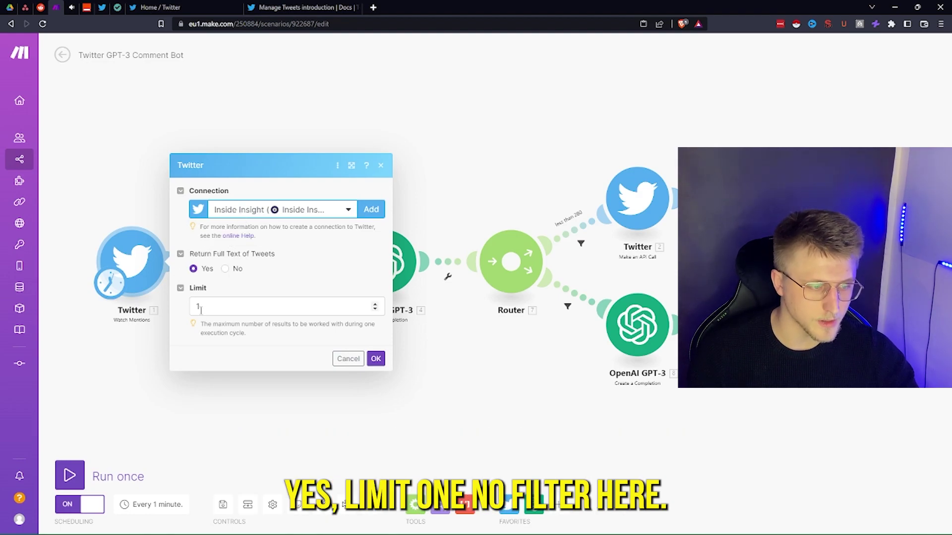
{"action": "left_click", "coordinate": [125, 195]}
{"action": "left_click", "coordinate": [258, 260]}
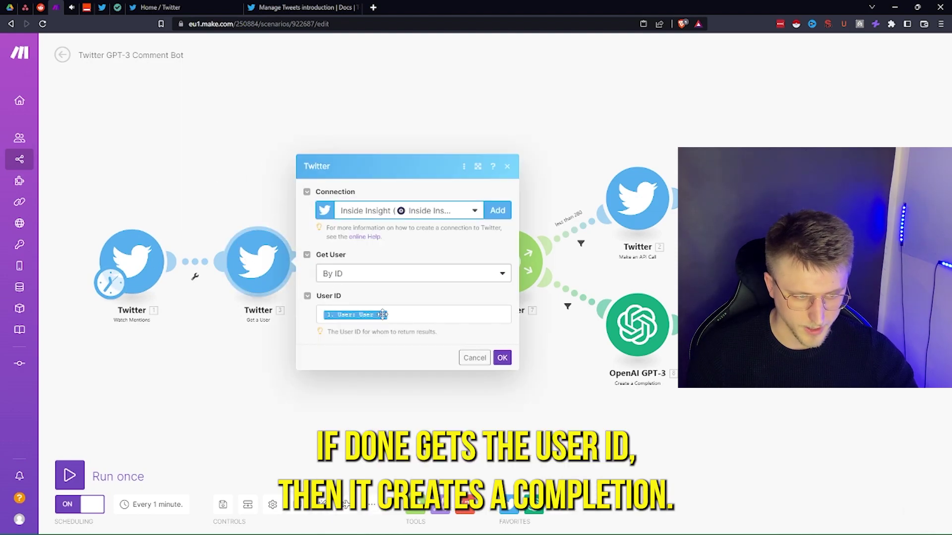
{"action": "key", "text": "Escape"}
{"action": "left_click", "coordinate": [388, 251]}
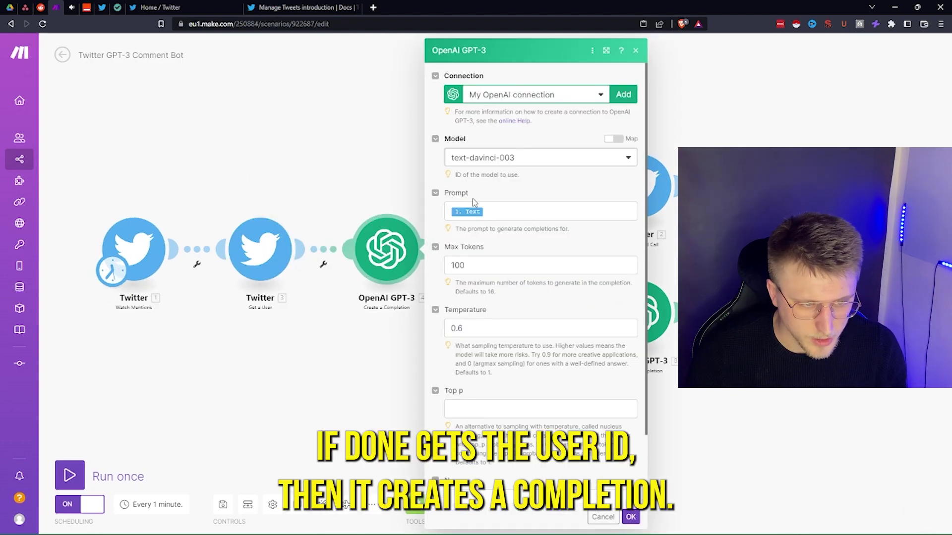
Verify the tweet-text prompt, 100 max tokens and 0.6 temperature, then pan to the router's branches
{"action": "left_click", "coordinate": [478, 211]}
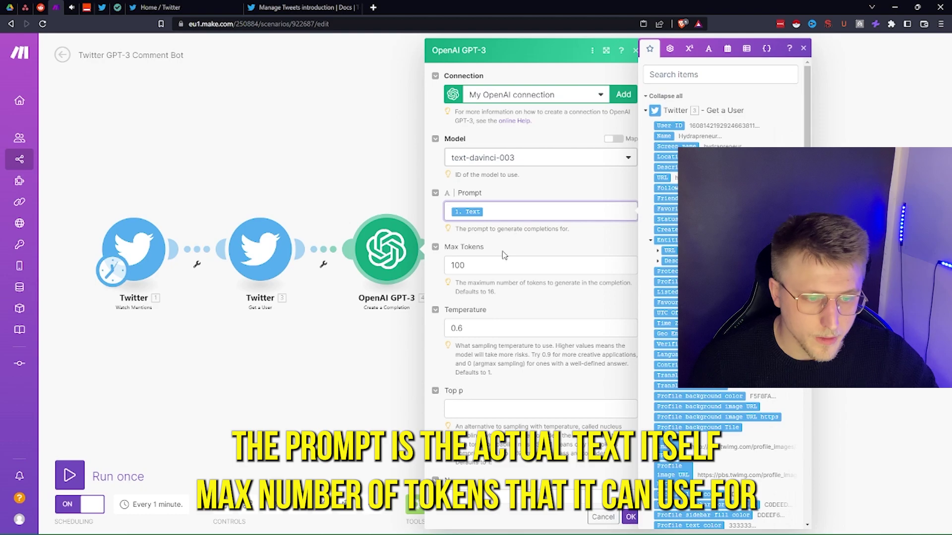
{"action": "left_click", "coordinate": [547, 253]}
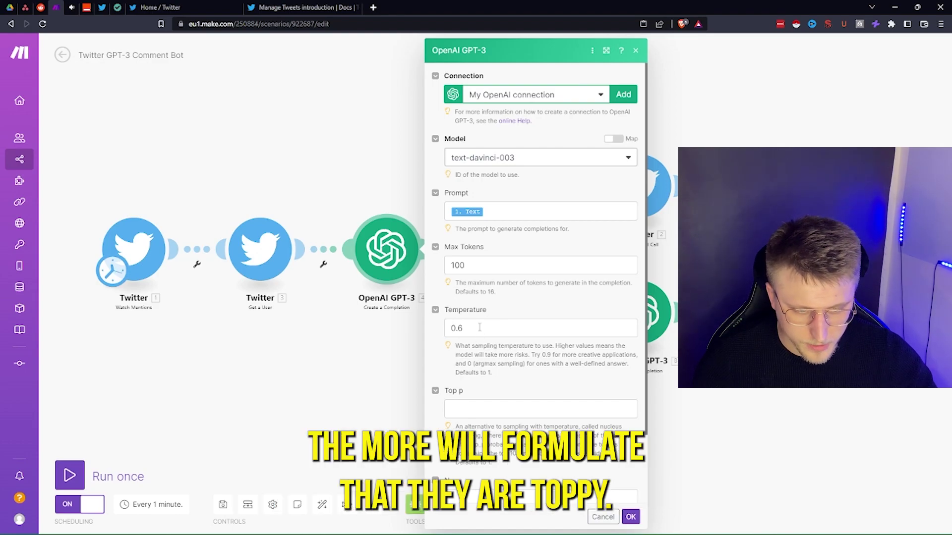
{"action": "scroll", "coordinate": [476, 341], "scroll_direction": "down", "scroll_amount": 2}
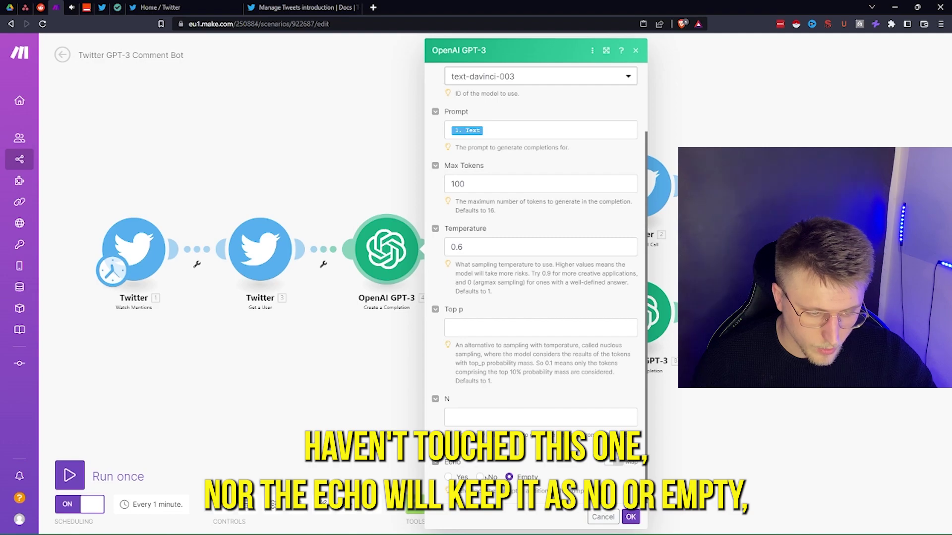
{"action": "left_click", "coordinate": [631, 517]}
{"action": "left_click_drag", "start_coordinate": [456, 213], "coordinate": [465, 170]}
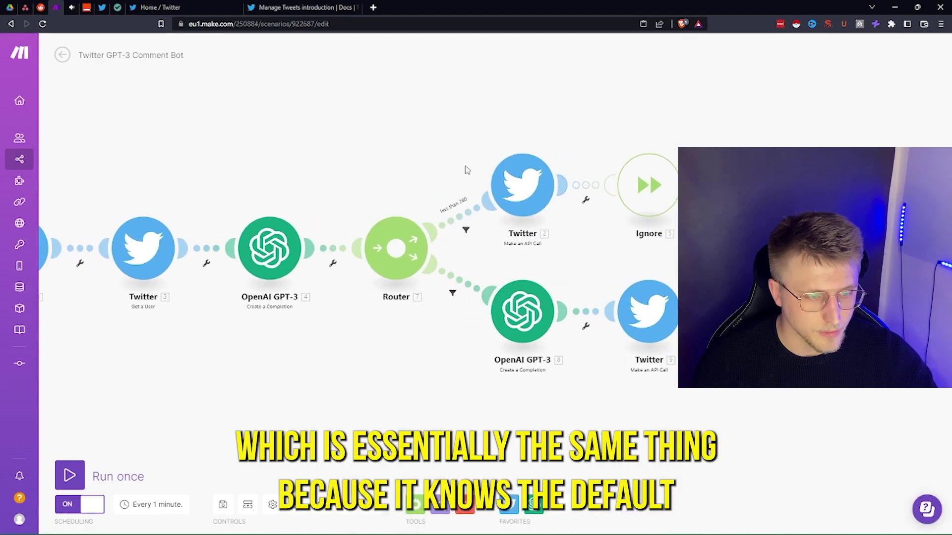
{"action": "left_click", "coordinate": [456, 284]}
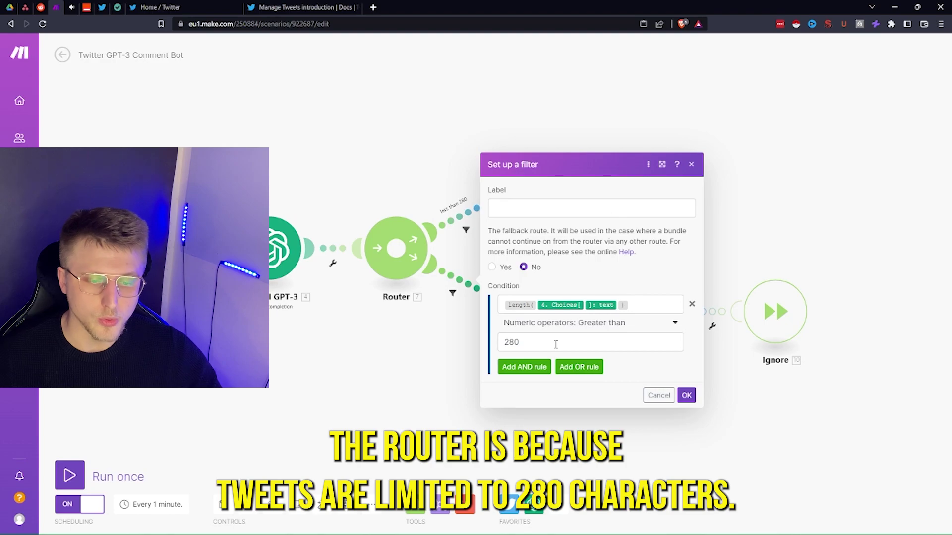
{"action": "left_click", "coordinate": [378, 188]}
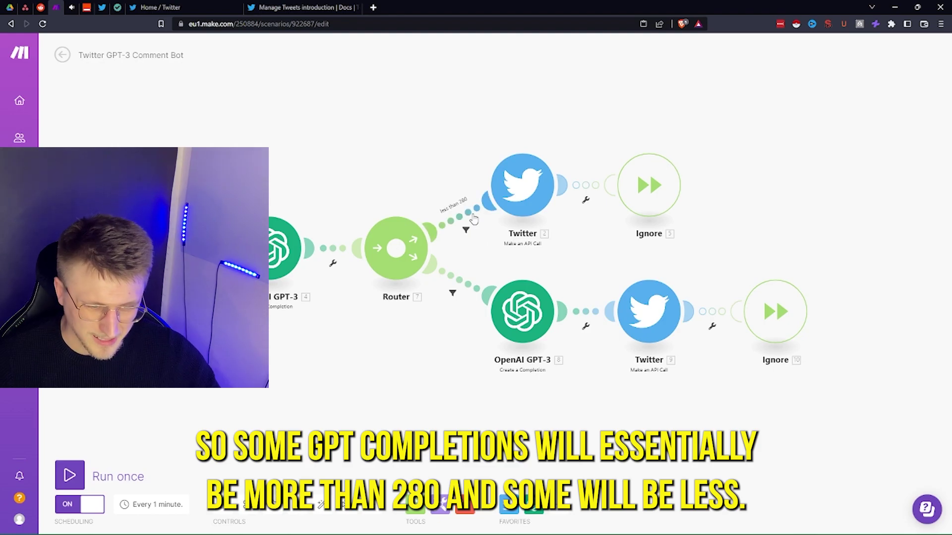
{"action": "left_click", "coordinate": [522, 312]}
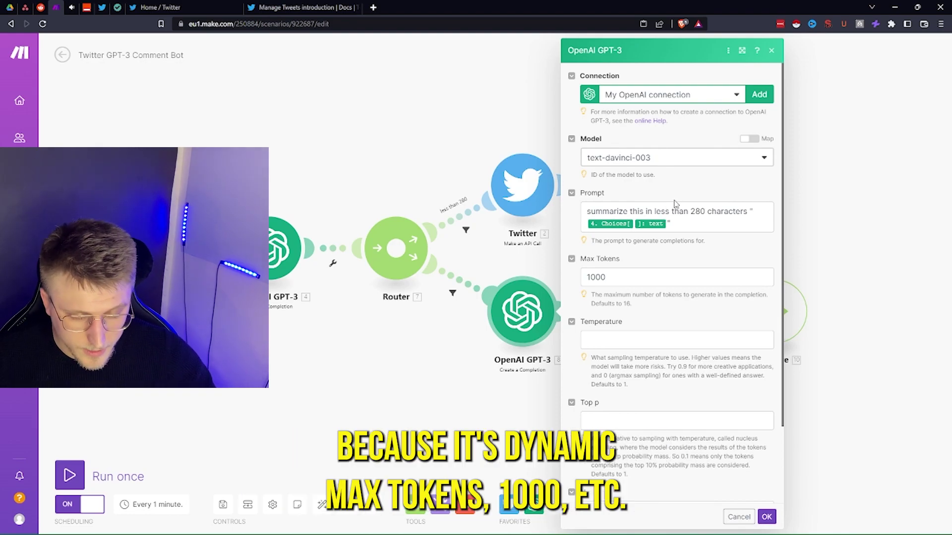
{"action": "scroll", "coordinate": [674, 203], "scroll_direction": "down", "scroll_amount": 2}
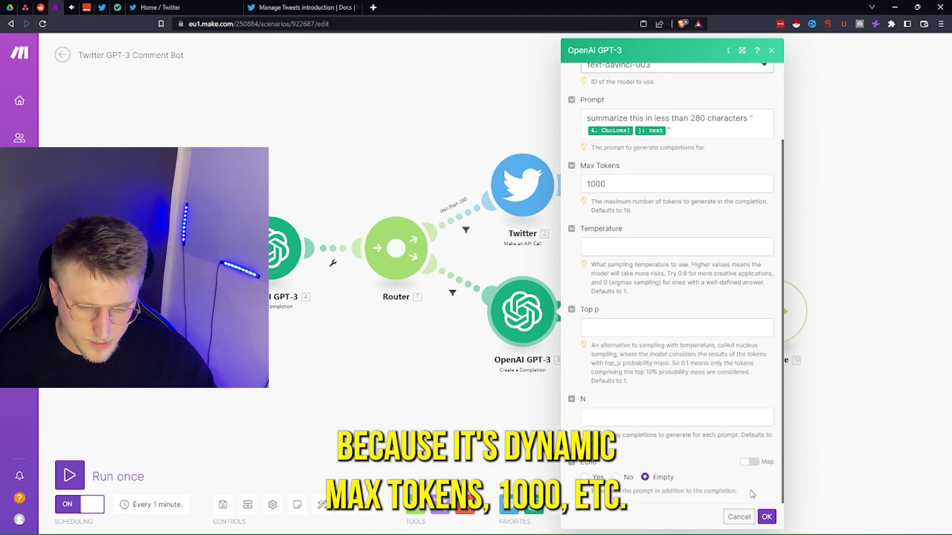
{"action": "left_click", "coordinate": [767, 516]}
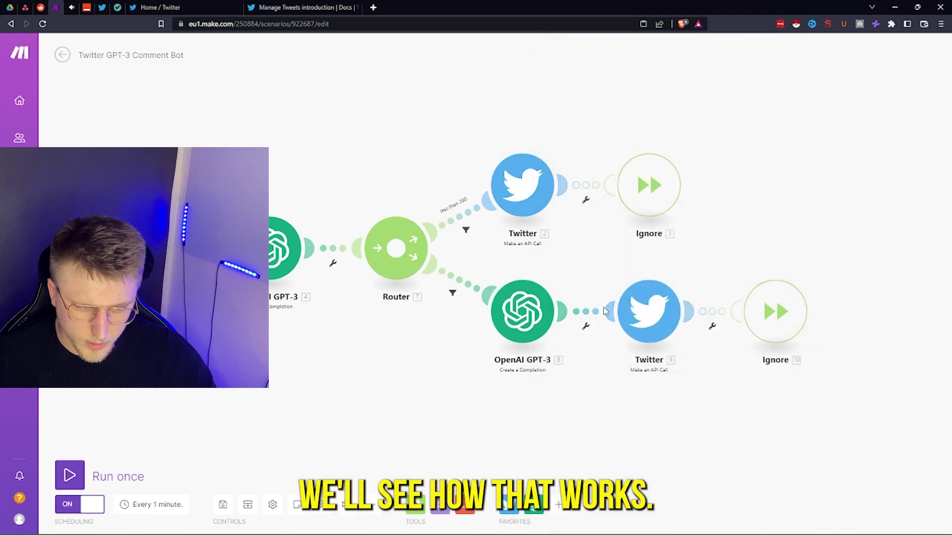
Inspect the reply call: POST to 1.1/statuses/update.json with status and in_reply_to_status_id
{"action": "left_click", "coordinate": [638, 331]}
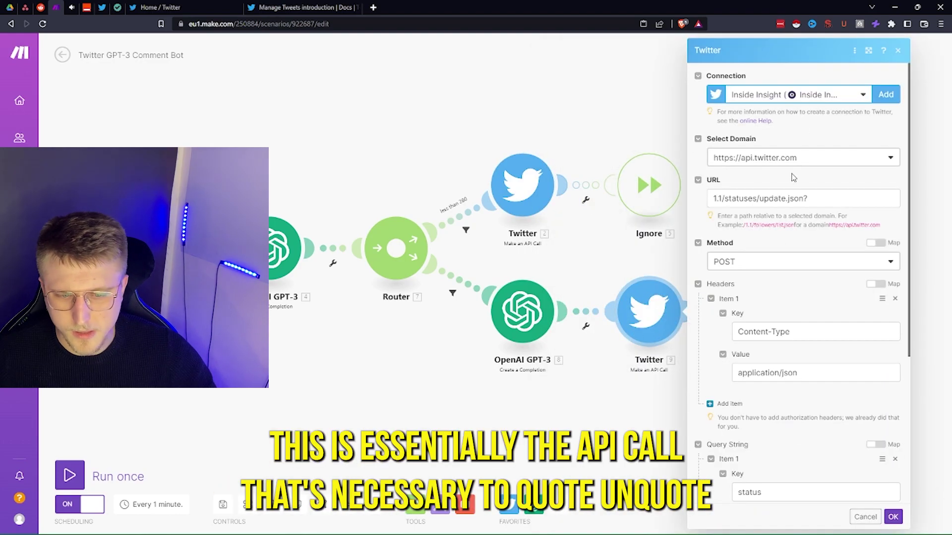
{"action": "scroll", "coordinate": [843, 169], "scroll_direction": "down", "scroll_amount": 2}
{"action": "scroll", "coordinate": [823, 145], "scroll_direction": "up", "scroll_amount": 2}
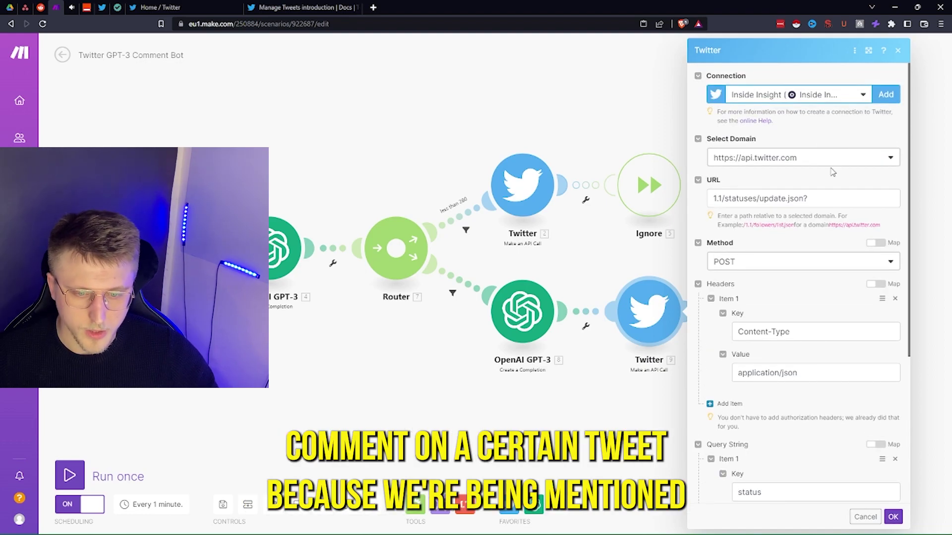
{"action": "scroll", "coordinate": [818, 193], "scroll_direction": "down", "scroll_amount": 1}
{"action": "scroll", "coordinate": [802, 356], "scroll_direction": "down", "scroll_amount": 3}
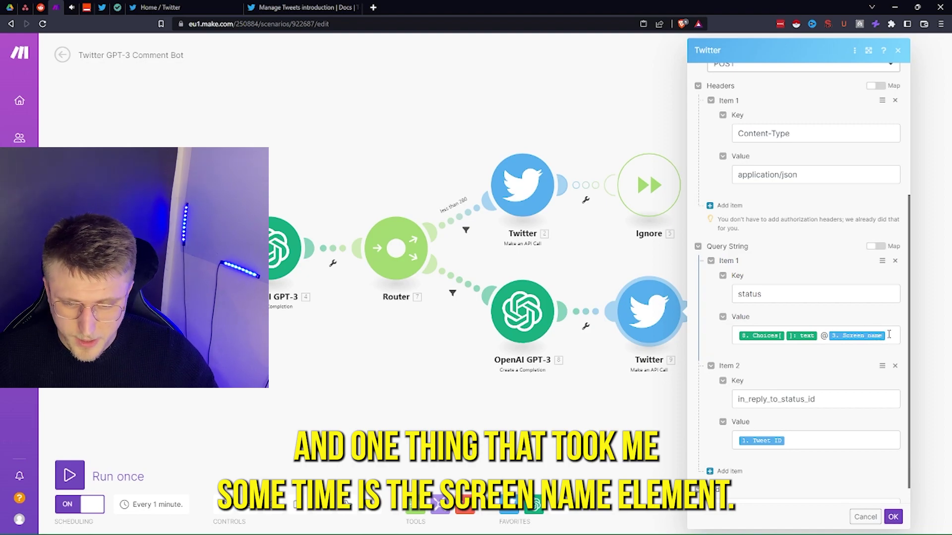
{"action": "scroll", "coordinate": [817, 357], "scroll_direction": "down", "scroll_amount": 1}
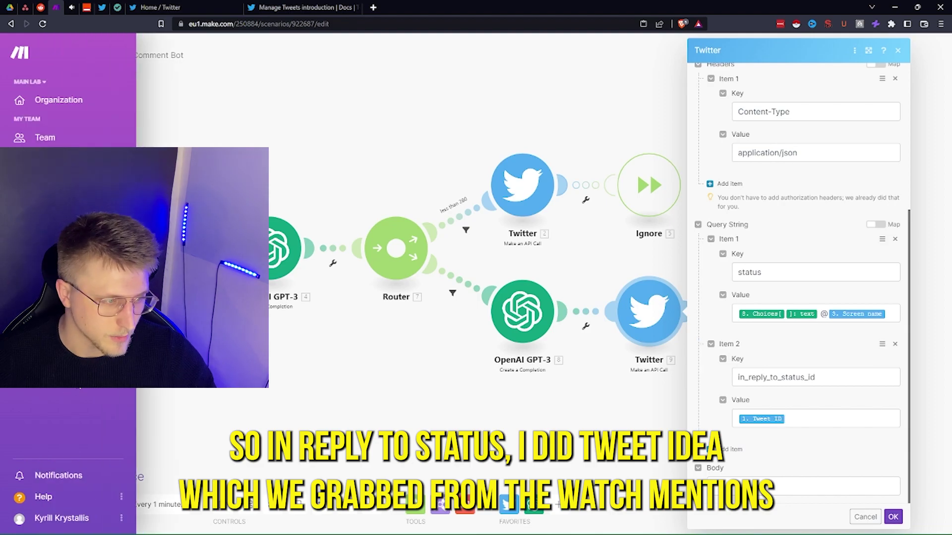
{"action": "left_click_drag", "start_coordinate": [341, 375], "coordinate": [537, 341]}
Close the Twitter reply panel and raise the upper Ignore error handler (module 10) slightly
{"action": "key", "text": "Escape"}
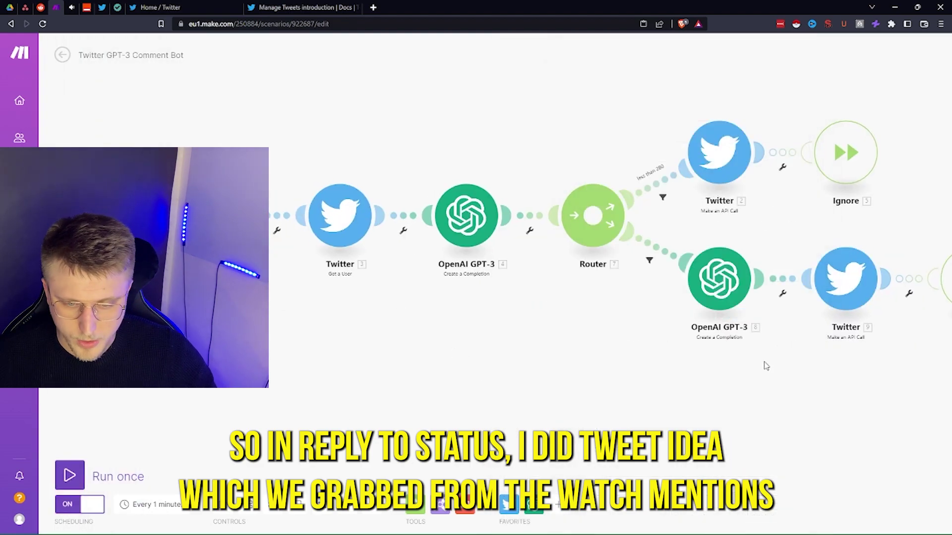
{"action": "left_click_drag", "start_coordinate": [771, 362], "coordinate": [408, 372]}
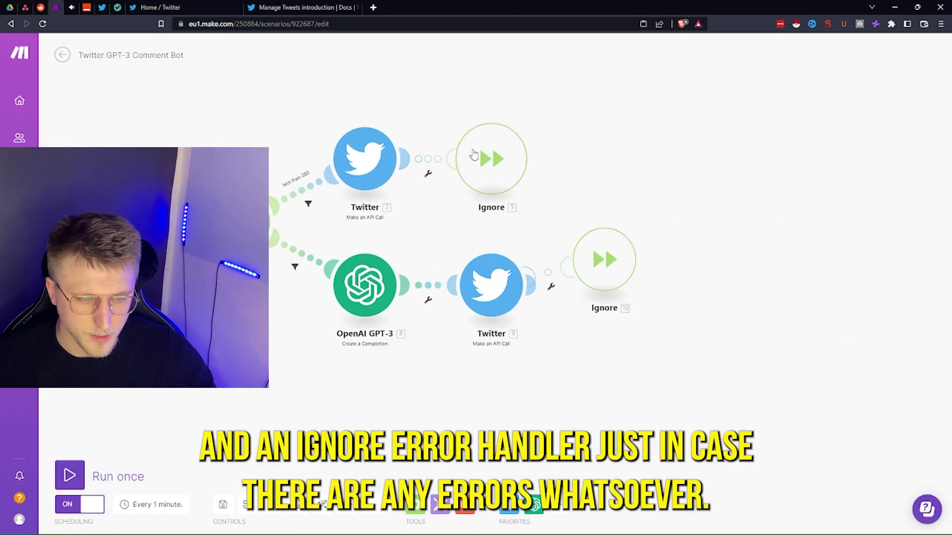
{"action": "left_click_drag", "start_coordinate": [485, 153], "coordinate": [482, 120]}
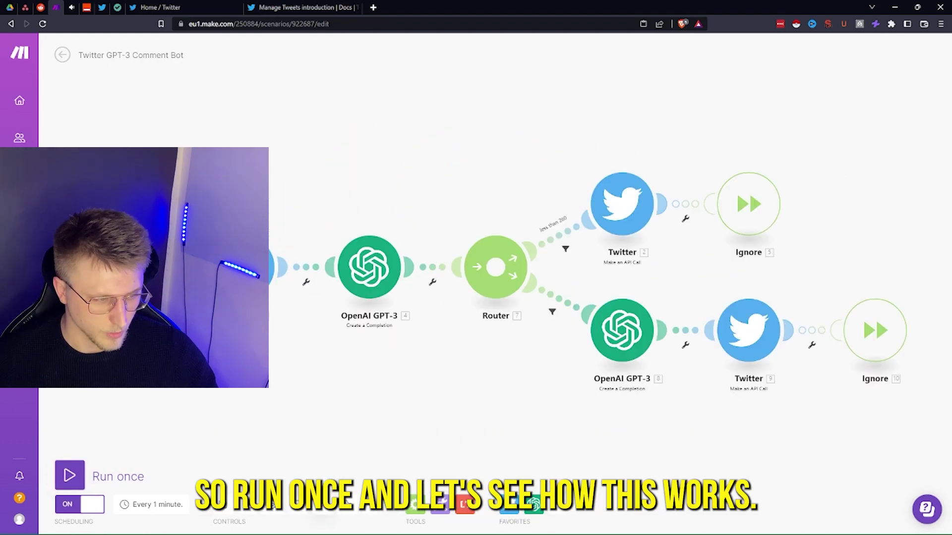
{"action": "left_click", "coordinate": [159, 7]}
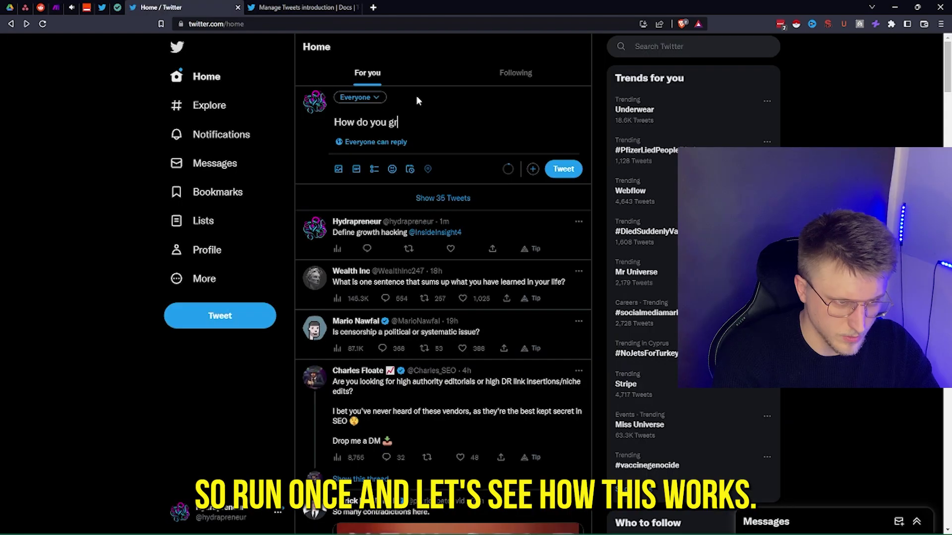
{"action": "type", "text": "hack market"}
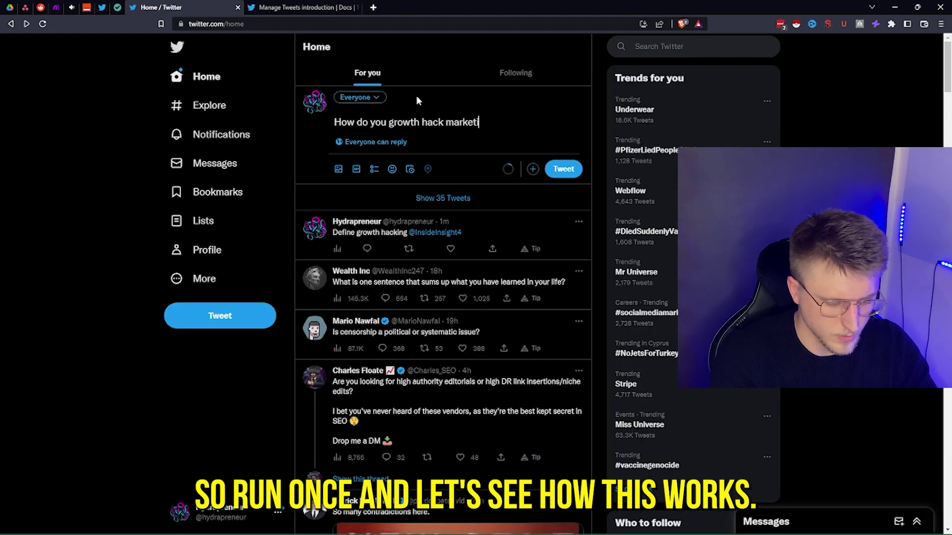
{"action": "type", "text": "ing @inside"}
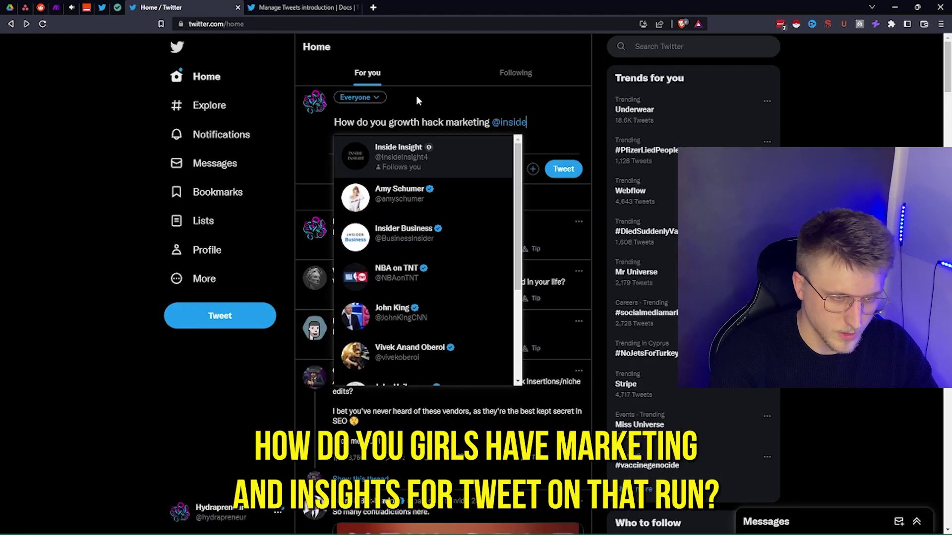
{"action": "key", "text": "Return"}
{"action": "key", "text": "ctrl+Return"}
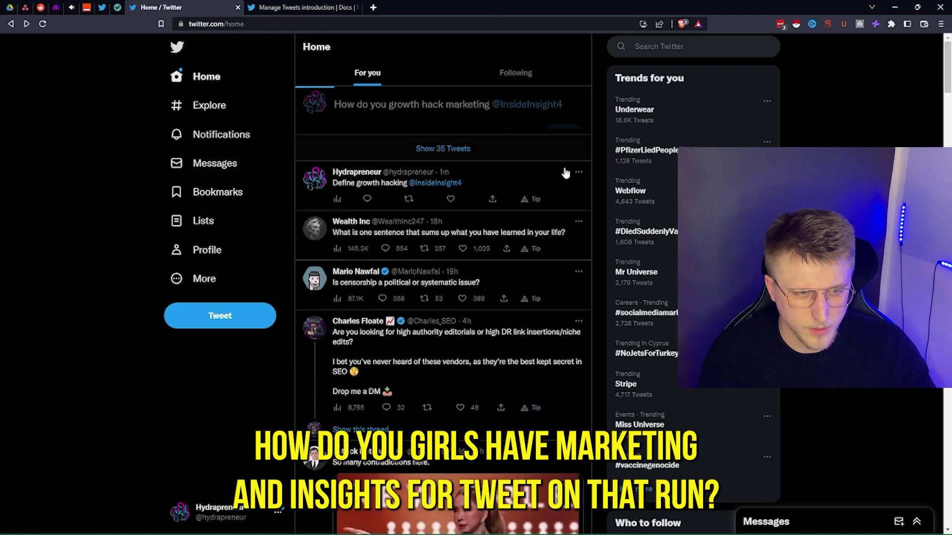
Run the Make scenario once and check Twitter notifications for the bot's reply
{"action": "left_click", "coordinate": [56, 7]}
{"action": "left_click", "coordinate": [70, 475]}
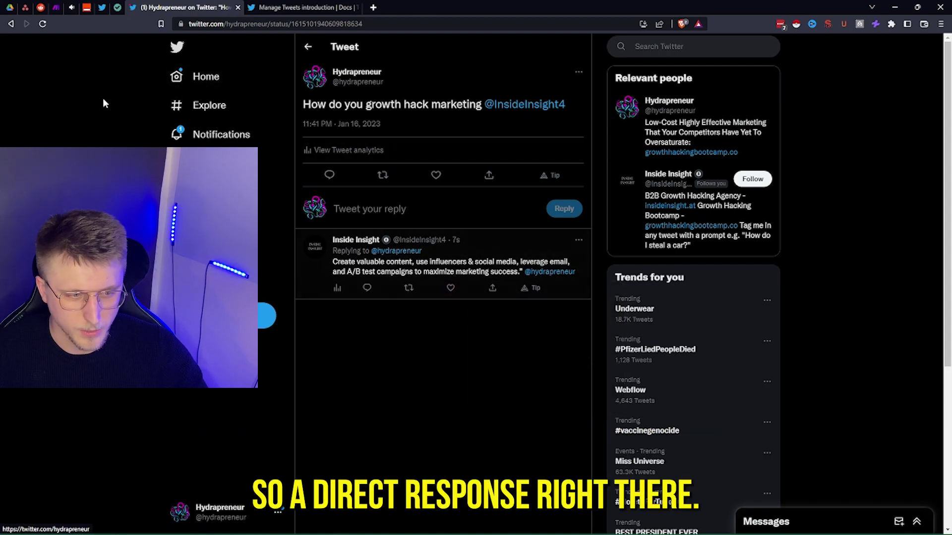
{"action": "left_click", "coordinate": [194, 136]}
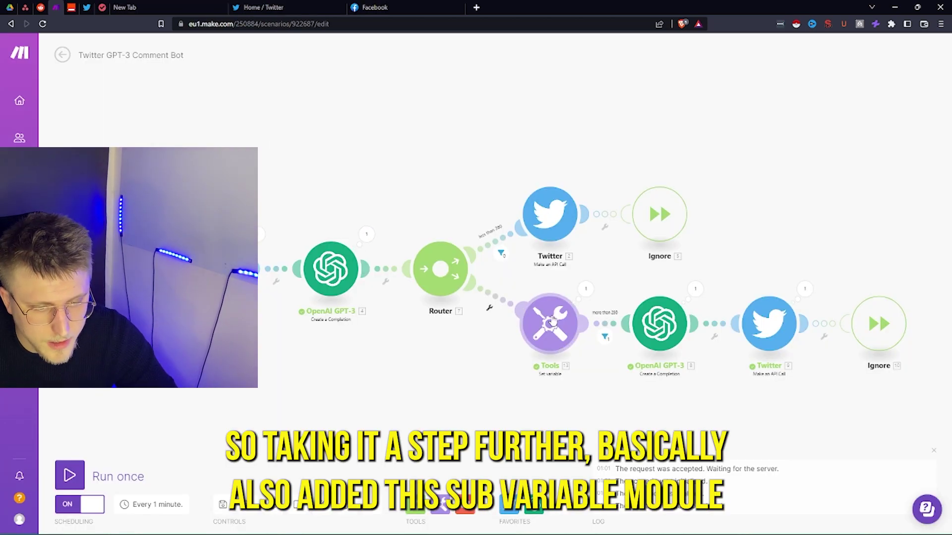
{"action": "left_click", "coordinate": [564, 345]}
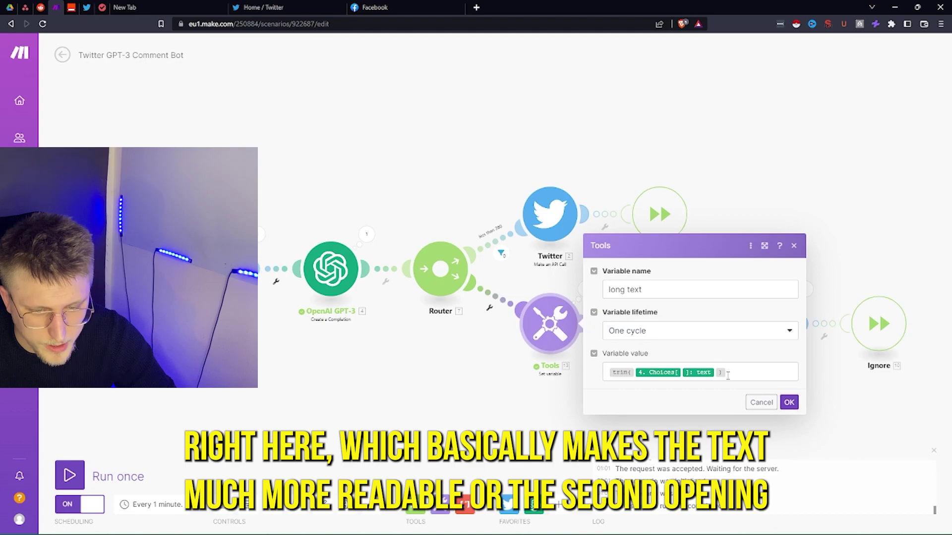
{"action": "left_click", "coordinate": [488, 404]}
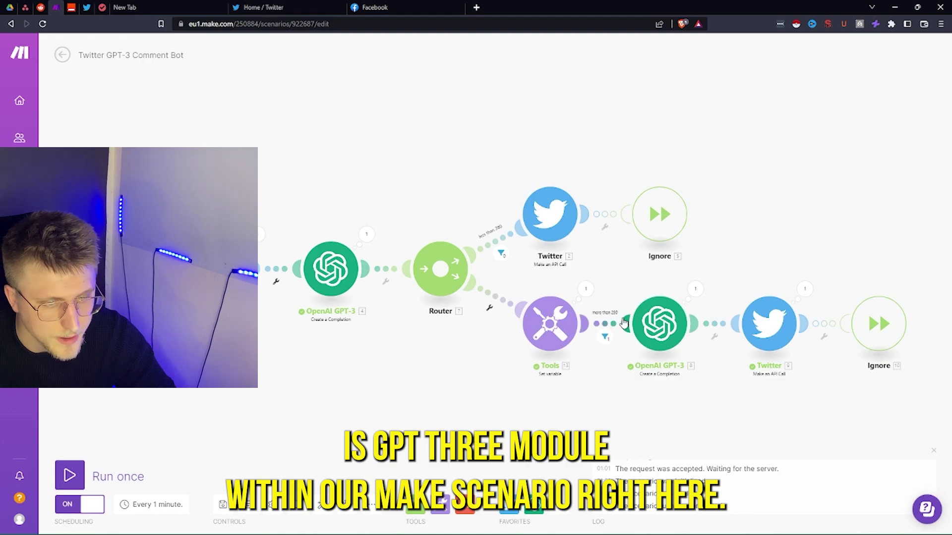
{"action": "left_click_drag", "start_coordinate": [474, 85], "coordinate": [474, 141]}
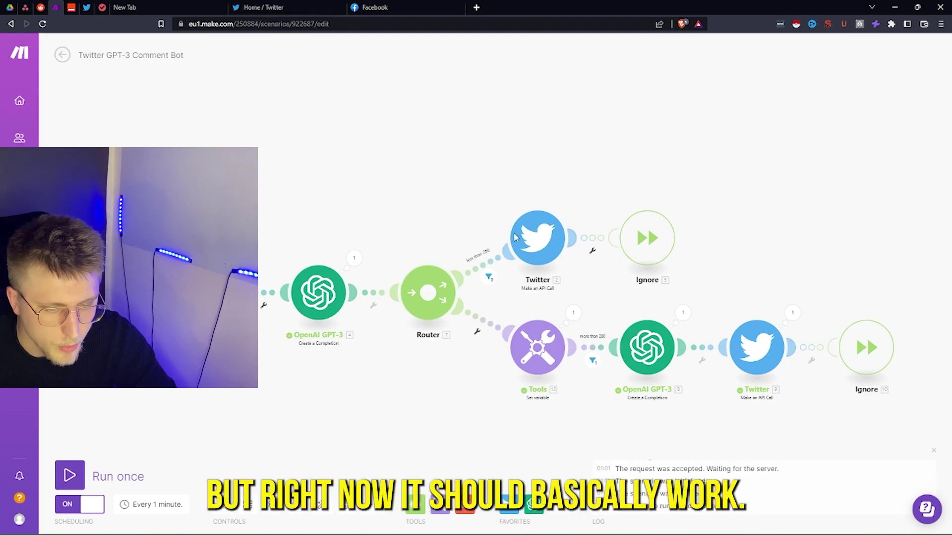
{"action": "left_click_drag", "start_coordinate": [357, 259], "coordinate": [367, 226]}
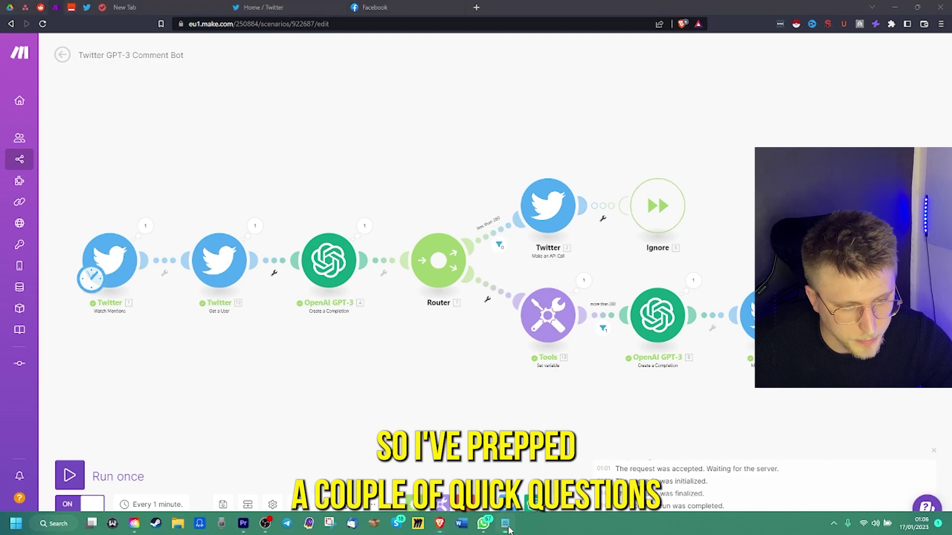
Copy 'What is the Illuminati' from the Notepad list and start a new tweet
{"action": "key", "text": "alt+Tab"}
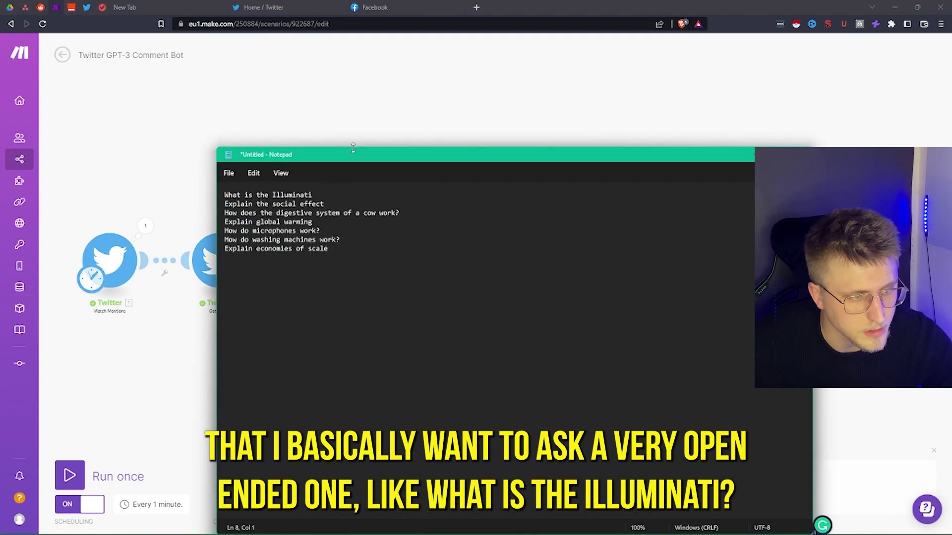
{"action": "left_click_drag", "start_coordinate": [348, 158], "coordinate": [362, 129]}
{"action": "left_click", "coordinate": [339, 165]}
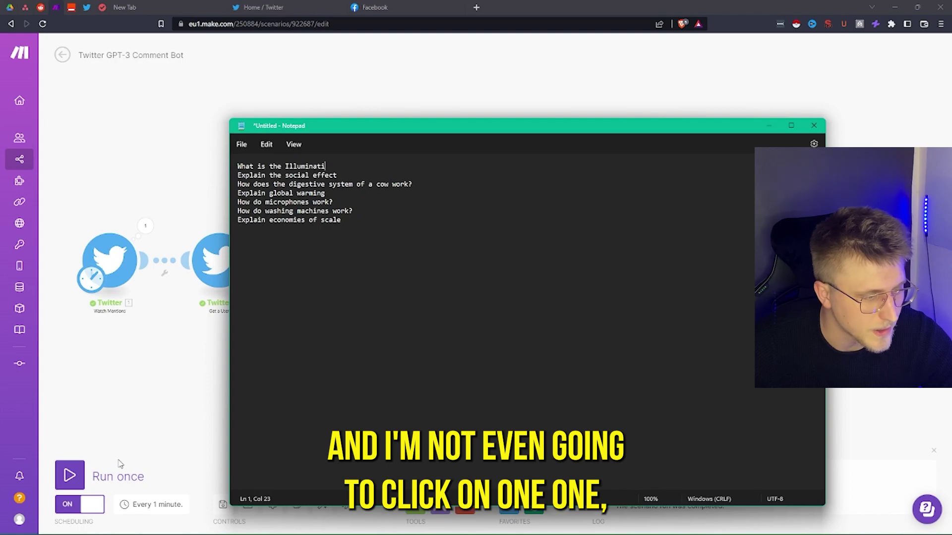
{"action": "left_click_drag", "start_coordinate": [327, 166], "coordinate": [237, 166]}
{"action": "key", "text": "ctrl+c"}
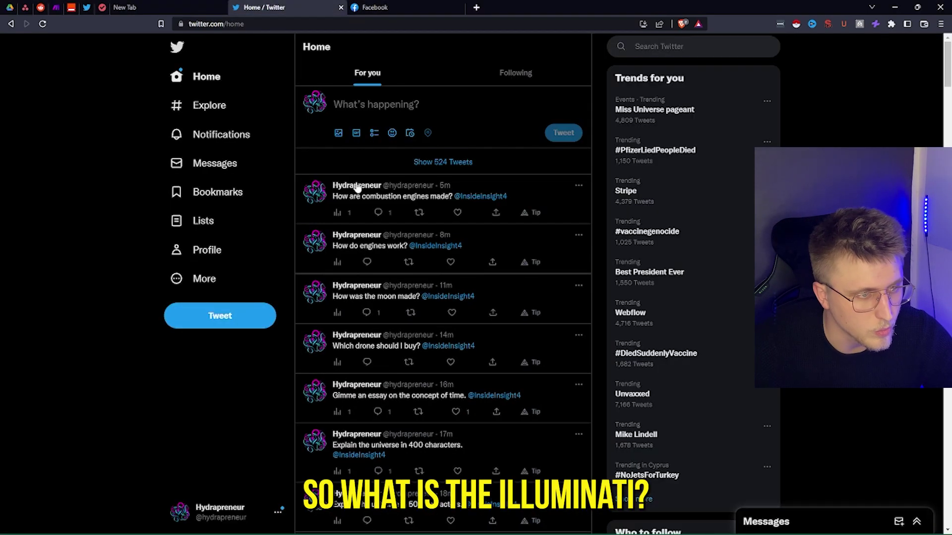
{"action": "left_click", "coordinate": [384, 103]}
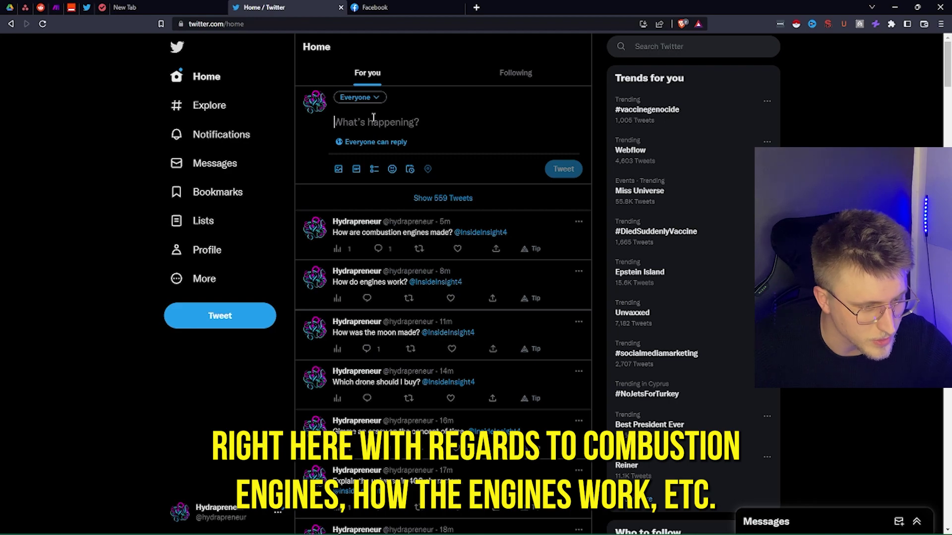
{"action": "key", "text": "ctrl+v"}
{"action": "type", "text": "? @InsideInsi"}
{"action": "key", "text": "Return"}
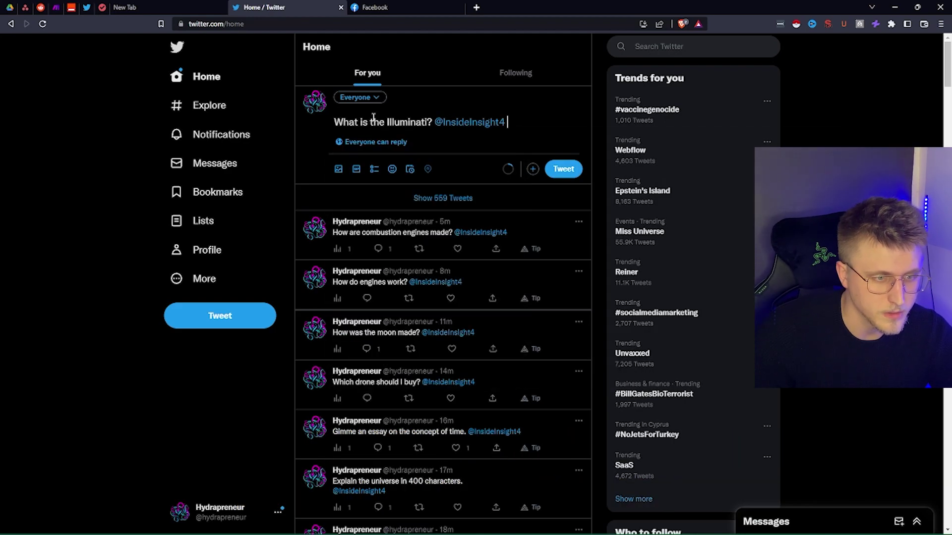
{"action": "left_click", "coordinate": [564, 169]}
{"action": "left_click", "coordinate": [504, 523]}
{"action": "left_click_drag", "start_coordinate": [246, 184], "coordinate": [238, 184]}
{"action": "key", "text": "ctrl+c"}
{"action": "left_click", "coordinate": [376, 104]}
{"action": "key", "text": "ctrl+v"}
{"action": "type", "text": "@insi"}
{"action": "left_click", "coordinate": [563, 169]}
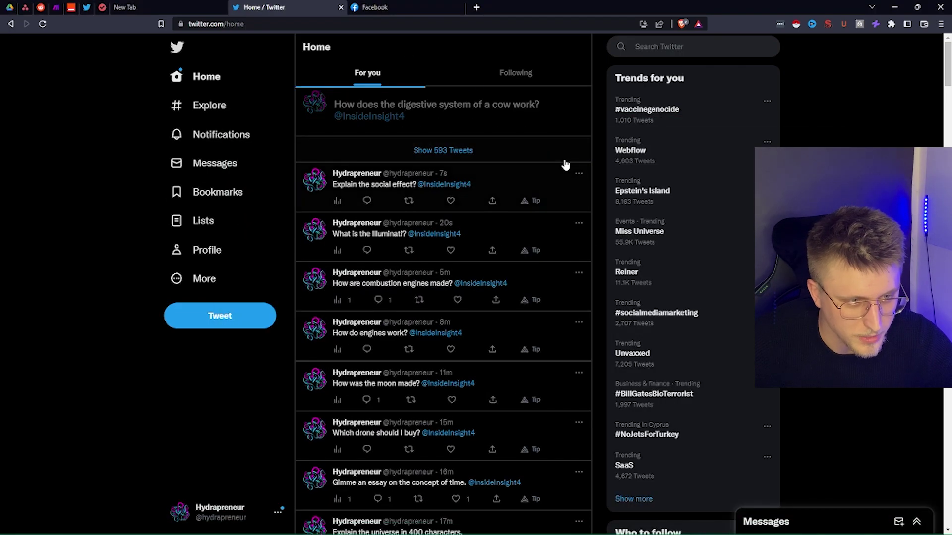
{"action": "key", "text": "alt+Tab"}
{"action": "left_click", "coordinate": [349, 195]}
{"action": "left_click_drag", "start_coordinate": [348, 195], "coordinate": [237, 193]}
{"action": "key", "text": "ctrl+c"}
{"action": "key", "text": "alt+Tab"}
{"action": "left_click", "coordinate": [376, 104]}
{"action": "key", "text": "ctrl+v"}
{"action": "type", "text": "@insi"}
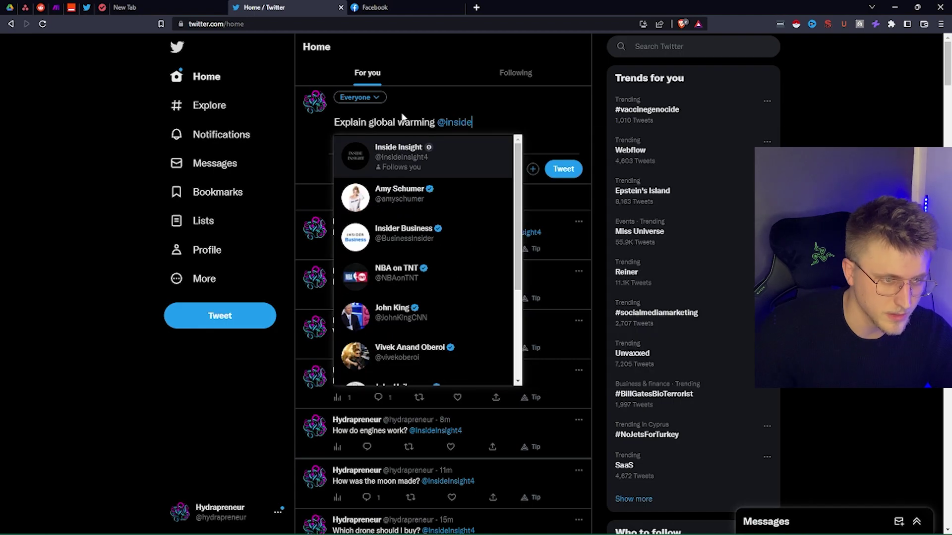
{"action": "key", "text": "Return"}
{"action": "left_click", "coordinate": [563, 168]}
{"action": "left_click", "coordinate": [504, 524]}
{"action": "left_click_drag", "start_coordinate": [333, 203], "coordinate": [237, 203]}
{"action": "key", "text": "ctrl+c"}
{"action": "key", "text": "alt+Tab"}
{"action": "left_click", "coordinate": [376, 104]}
{"action": "key", "text": "ctrl+v"}
{"action": "type", "text": "@InsideInsight4"}
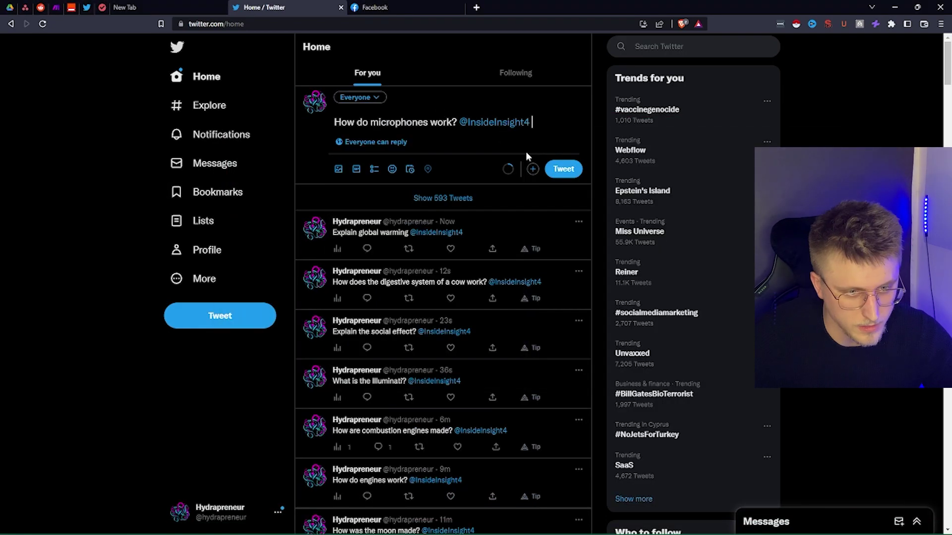
{"action": "left_click", "coordinate": [563, 168]}
{"action": "key", "text": "alt+Tab"}
{"action": "left_click_drag", "start_coordinate": [352, 211], "coordinate": [238, 211]}
{"action": "key", "text": "ctrl+c"}
{"action": "key", "text": "alt+Tab"}
{"action": "left_click", "coordinate": [376, 105]}
{"action": "key", "text": "ctrl+v"}
{"action": "type", "text": "@InsideInsight4"}
{"action": "left_click", "coordinate": [563, 168]}
{"action": "key", "text": "alt+Tab"}
{"action": "left_click_drag", "start_coordinate": [347, 221], "coordinate": [238, 220]}
{"action": "key", "text": "ctrl+c"}
{"action": "key", "text": "alt+Tab"}
{"action": "left_click", "coordinate": [376, 104]}
{"action": "key", "text": "ctrl+v"}
{"action": "type", "text": "@ins"}
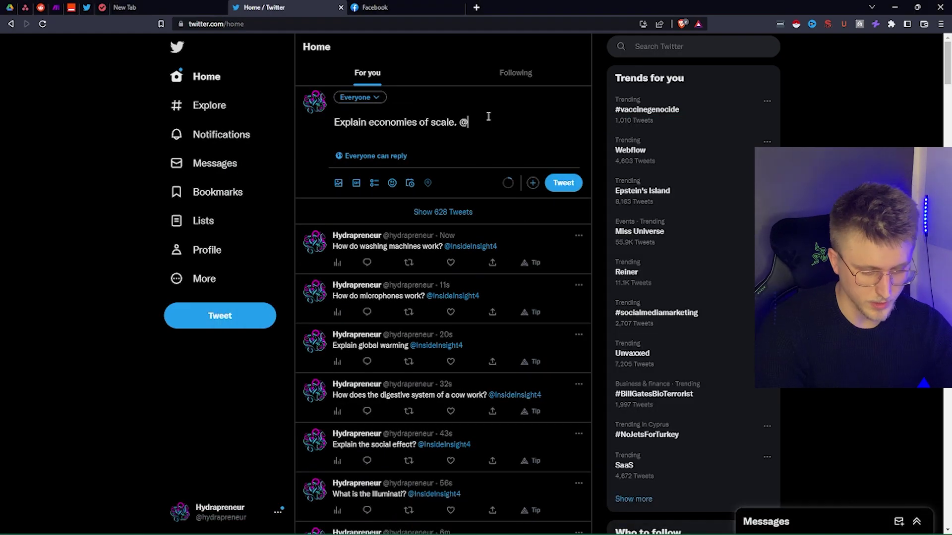
{"action": "left_click", "coordinate": [450, 179]}
{"action": "left_click", "coordinate": [563, 183]}
{"action": "left_click", "coordinate": [223, 134]}
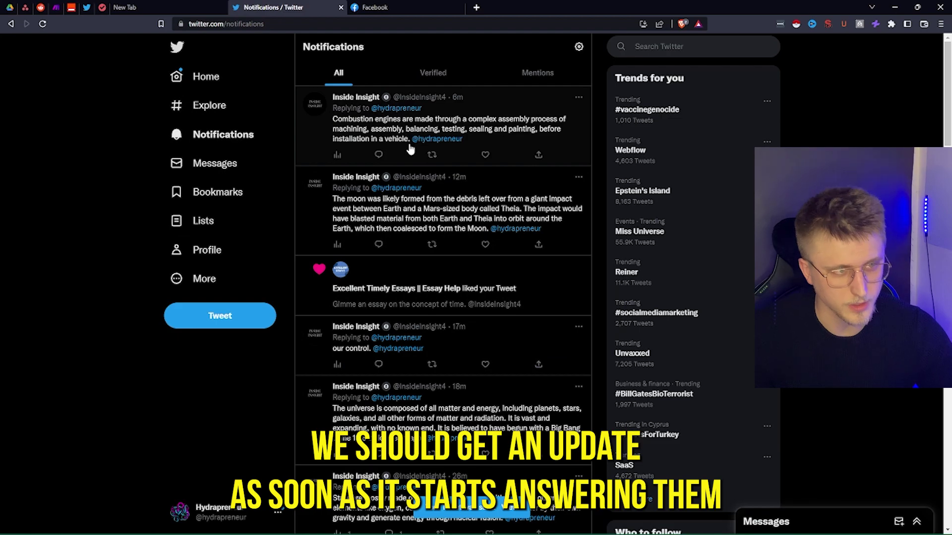
Check the scenario's logged runs in Make, then return to Twitter's tweets-with-replies list
{"action": "left_click", "coordinate": [57, 10]}
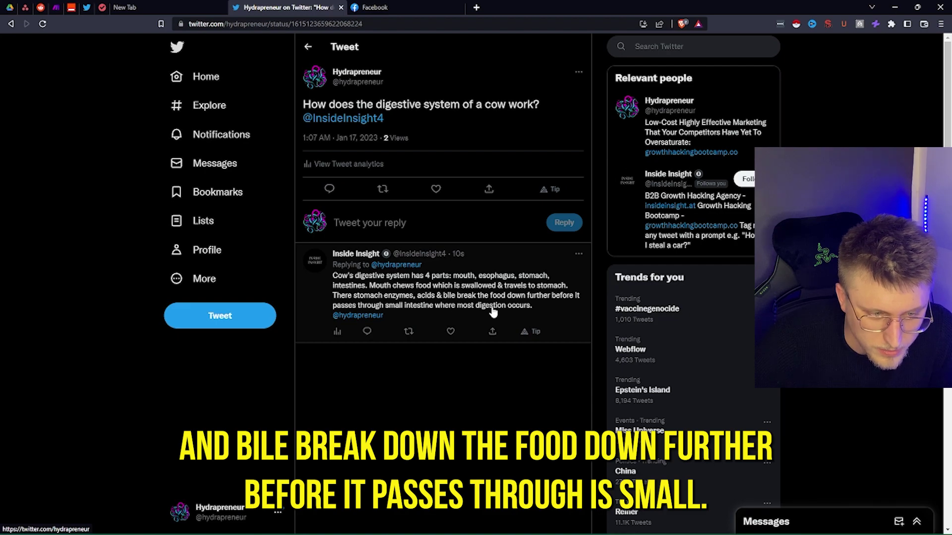
{"action": "left_click", "coordinate": [307, 46]}
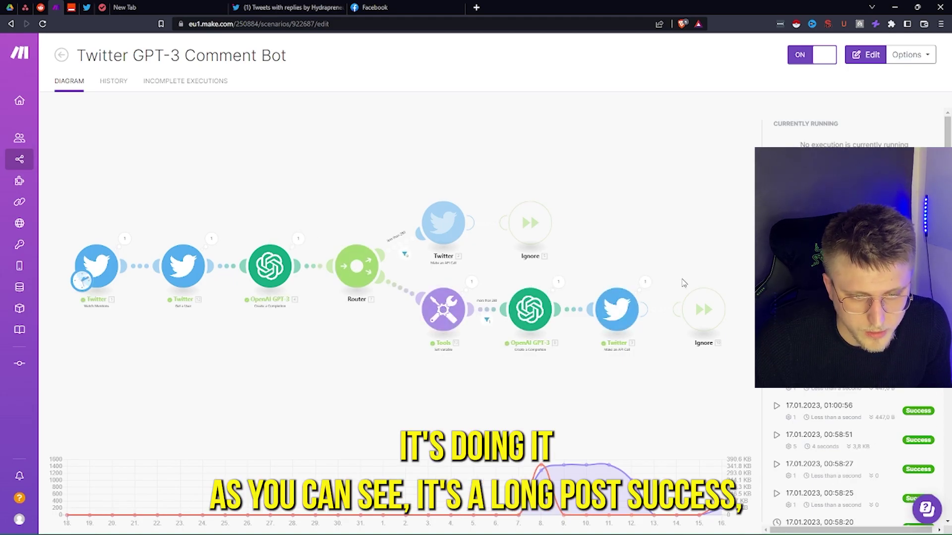
Open the bot's global warming reply from Twitter notifications, then go back
{"action": "left_click", "coordinate": [287, 7]}
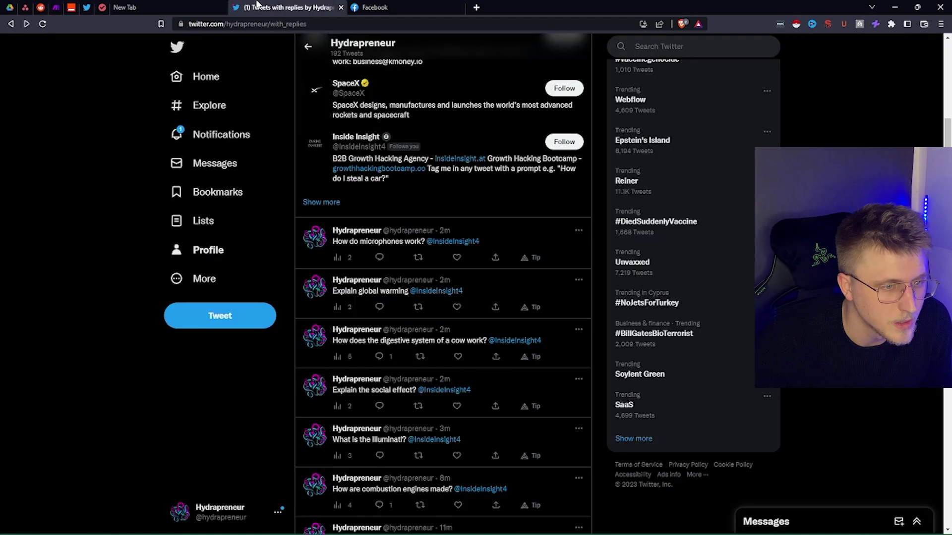
{"action": "left_click", "coordinate": [244, 135]}
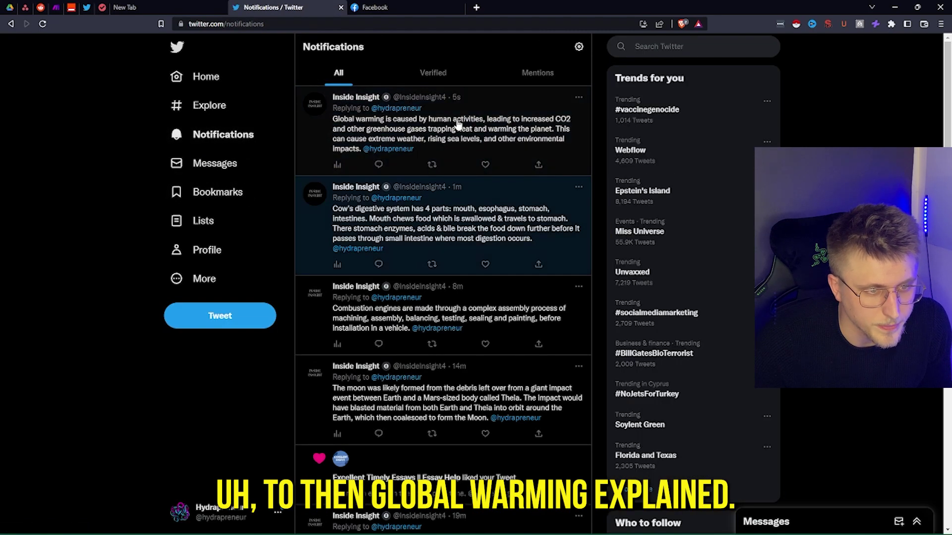
{"action": "left_click", "coordinate": [457, 121]}
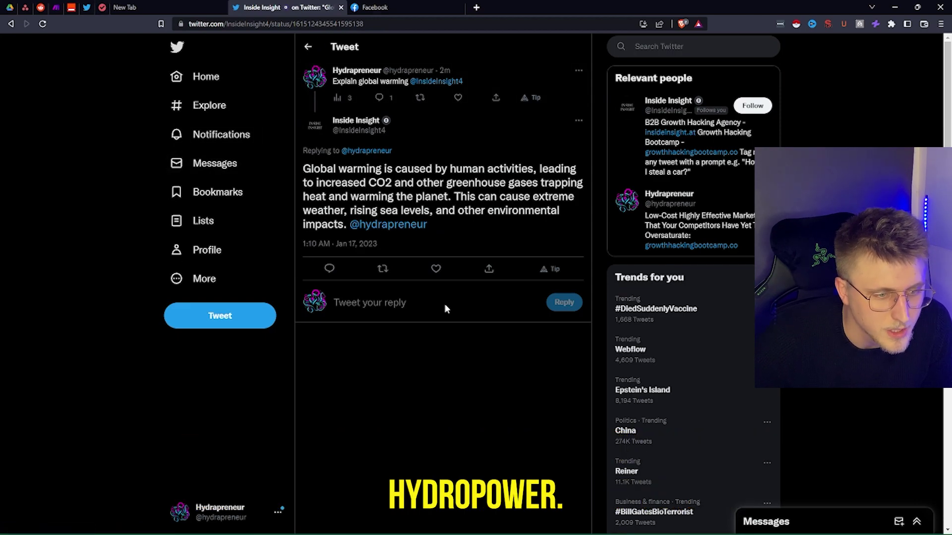
{"action": "left_click", "coordinate": [306, 48]}
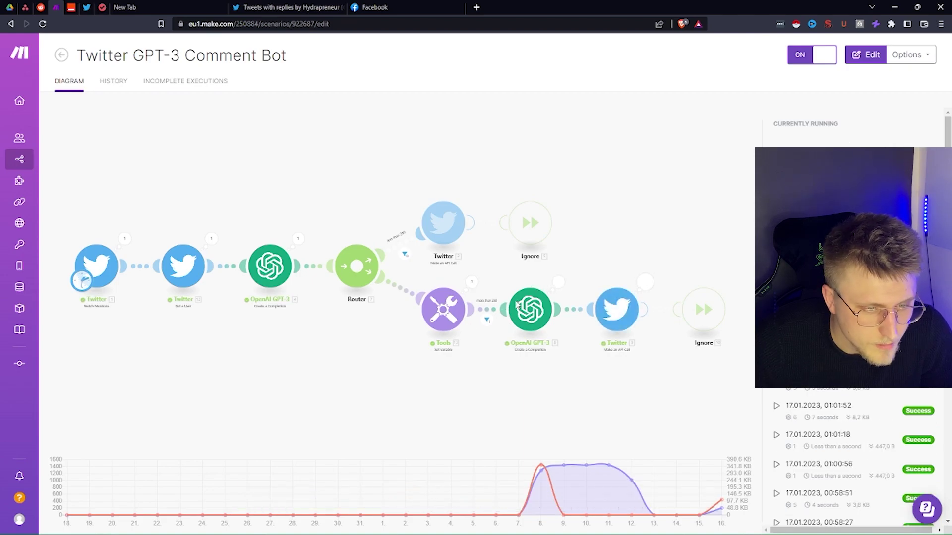
Read the bot's microphones reply, then open its washing-machine reply from notifications
{"action": "left_click", "coordinate": [288, 7]}
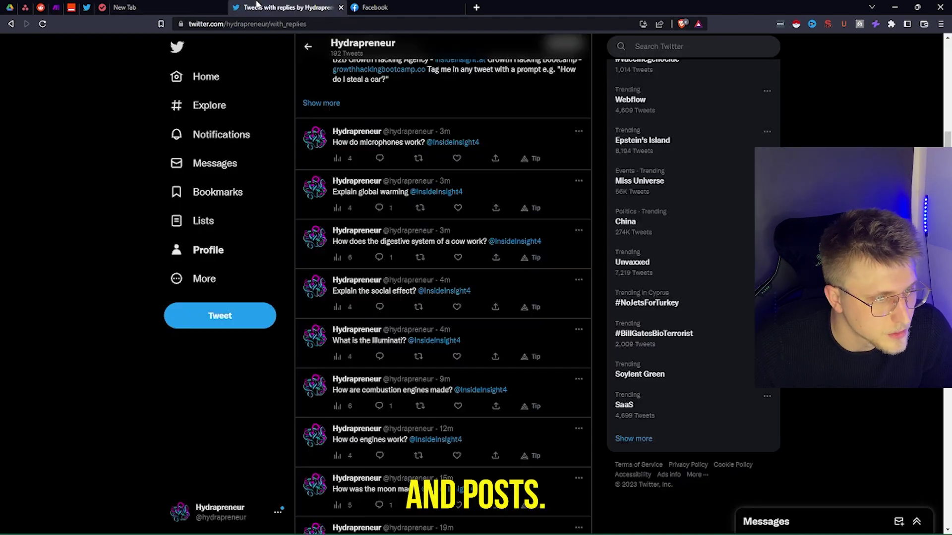
{"action": "left_click", "coordinate": [377, 143]}
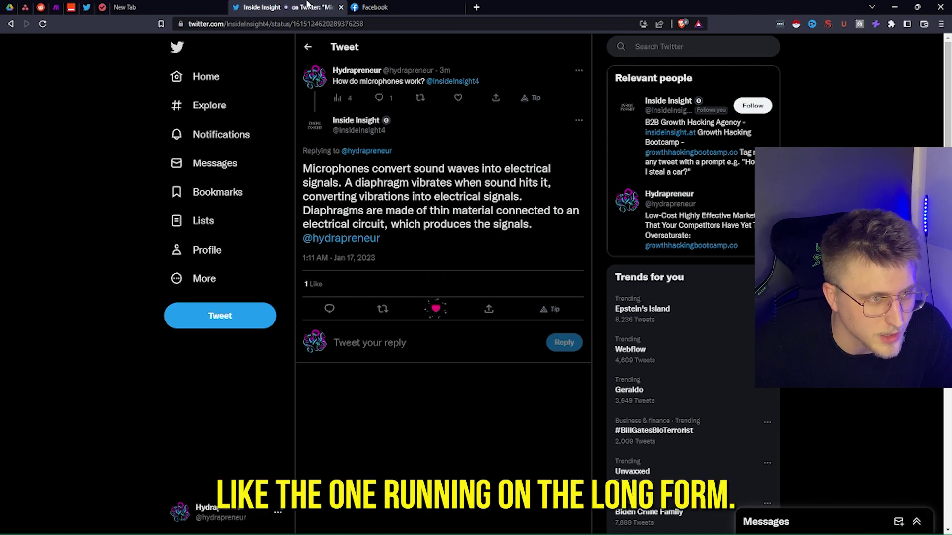
{"action": "left_click", "coordinate": [307, 46]}
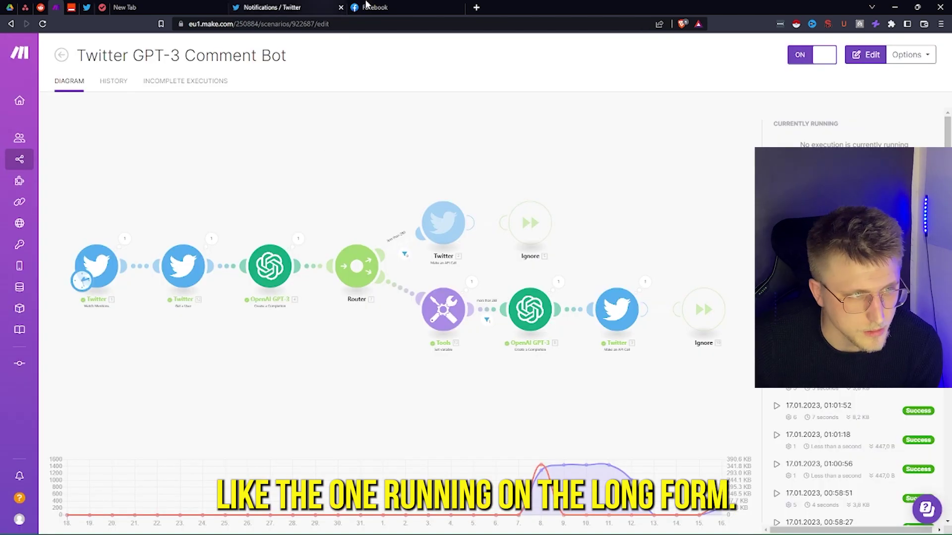
{"action": "left_click", "coordinate": [287, 7]}
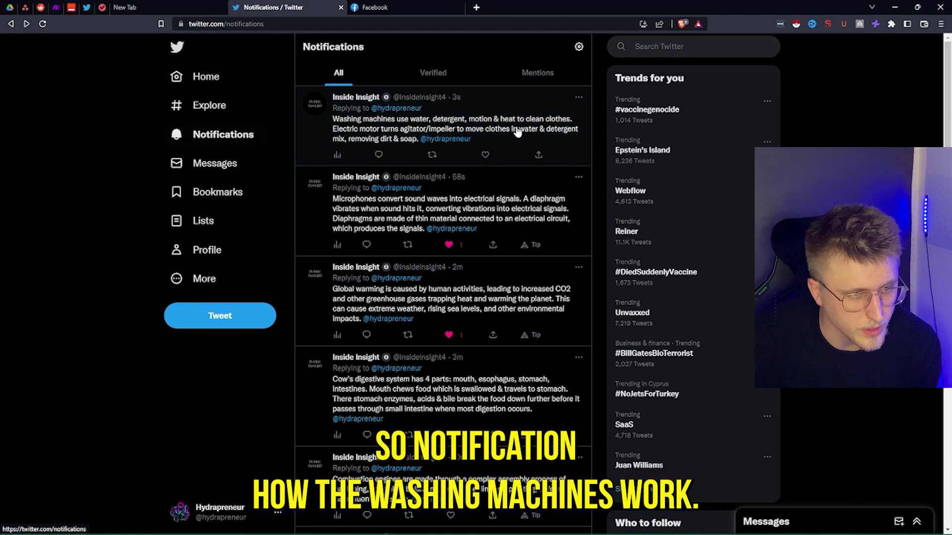
{"action": "left_click", "coordinate": [453, 122]}
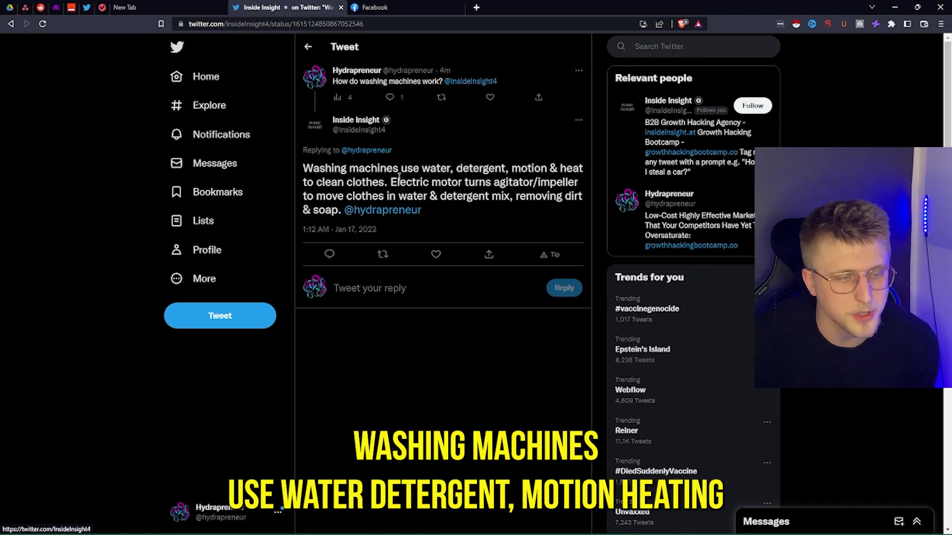